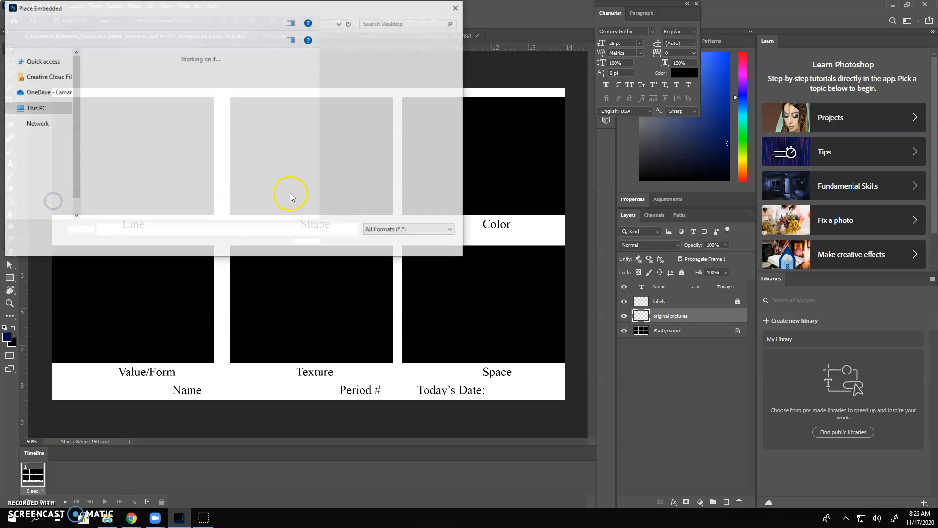
Step: Place giraffe.jpg from the Desktop's 7 wonders folder as an embedded image and move its layer above the labels layer
{"action": "double_click", "coordinate": [155, 80]}
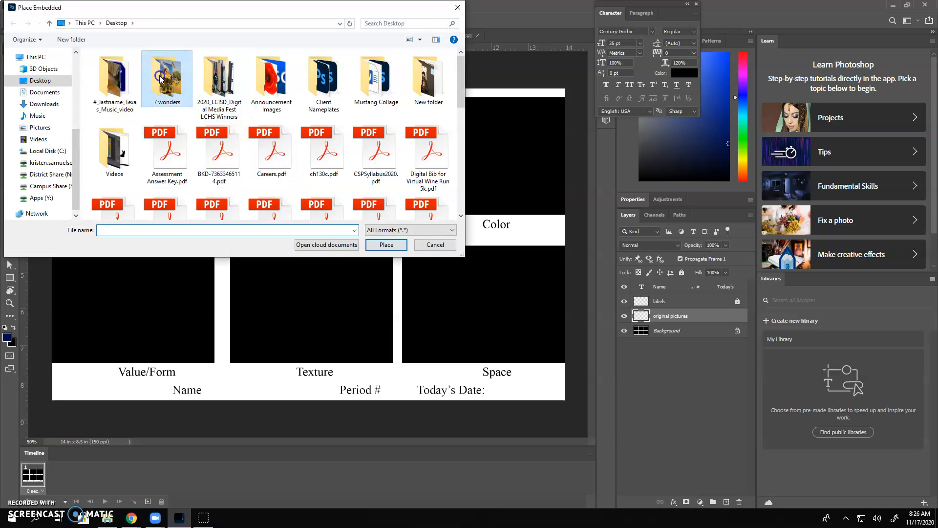
{"action": "left_click", "coordinate": [168, 75]}
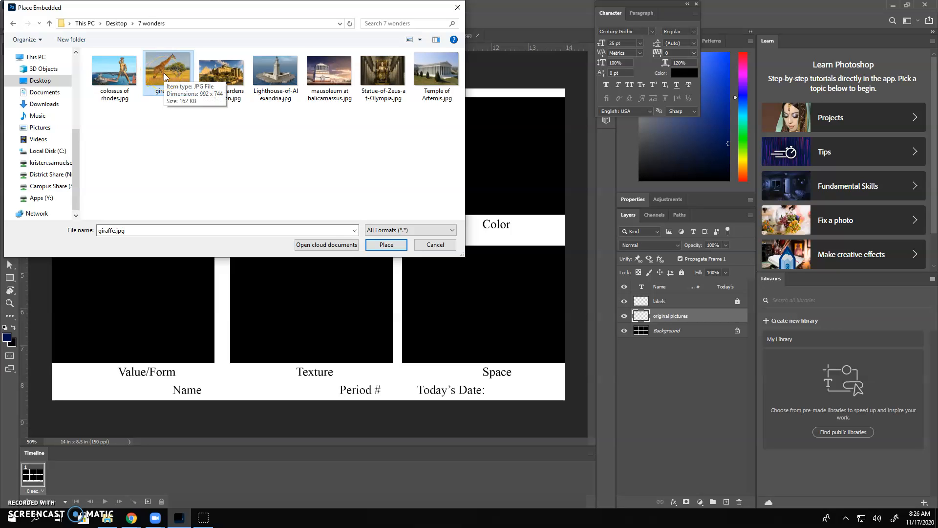
{"action": "left_click", "coordinate": [390, 245]}
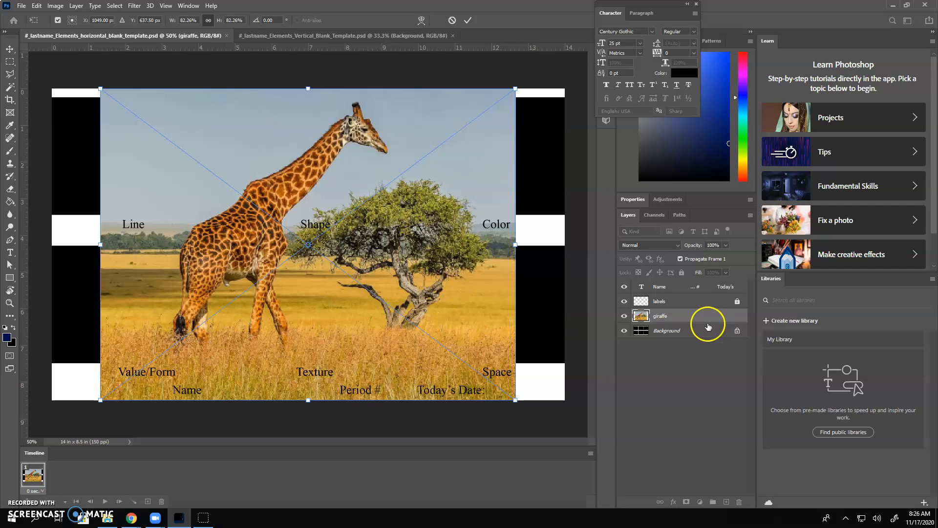
{"action": "left_click_drag", "start_coordinate": [695, 318], "coordinate": [674, 303]}
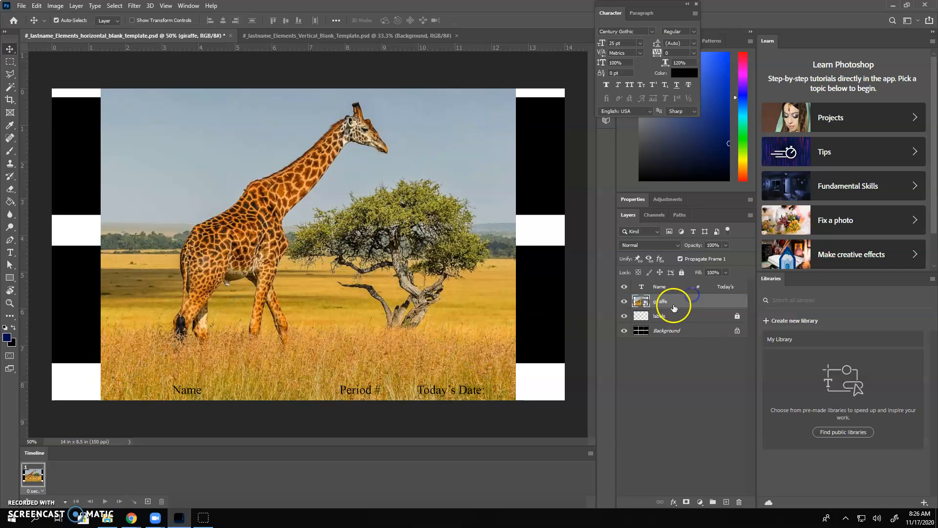
Step: Scale the giraffe image down to about 33.4% and position it over the black Line box
{"action": "key", "text": "ctrl+t"}
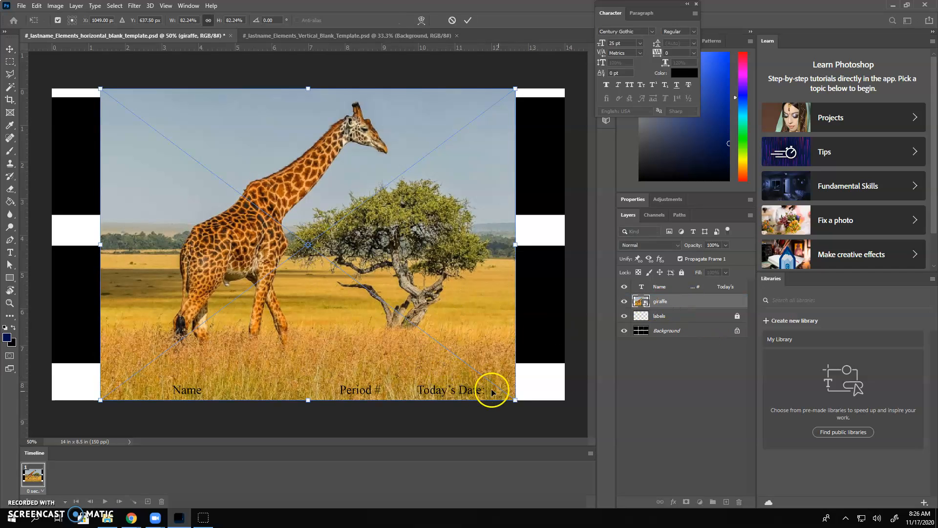
{"action": "left_click_drag", "start_coordinate": [514, 398], "coordinate": [256, 222]}
{"action": "left_click_drag", "start_coordinate": [211, 140], "coordinate": [168, 145]}
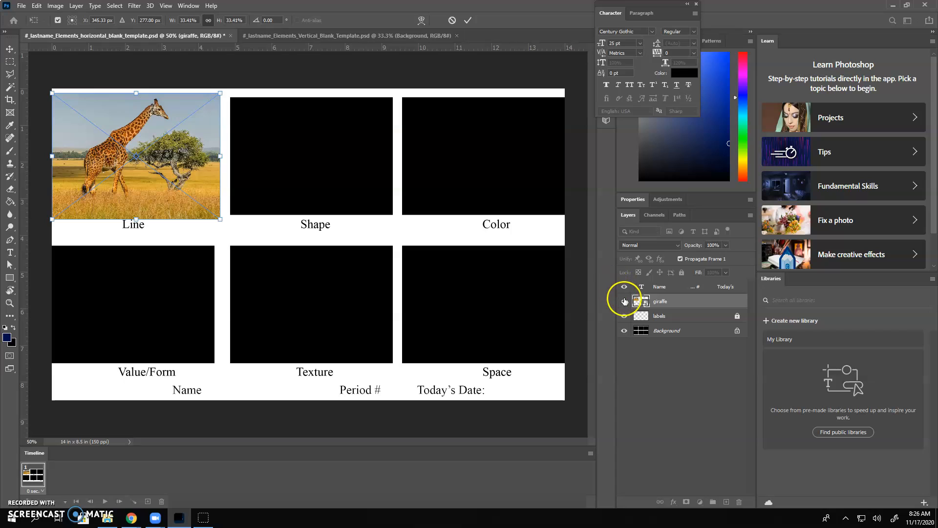
Step: Select the black Line box on the Background layer with the giraffe hidden, show the giraffe again, and clear the selection
{"action": "left_click", "coordinate": [625, 301]}
{"action": "left_click", "coordinate": [693, 332]}
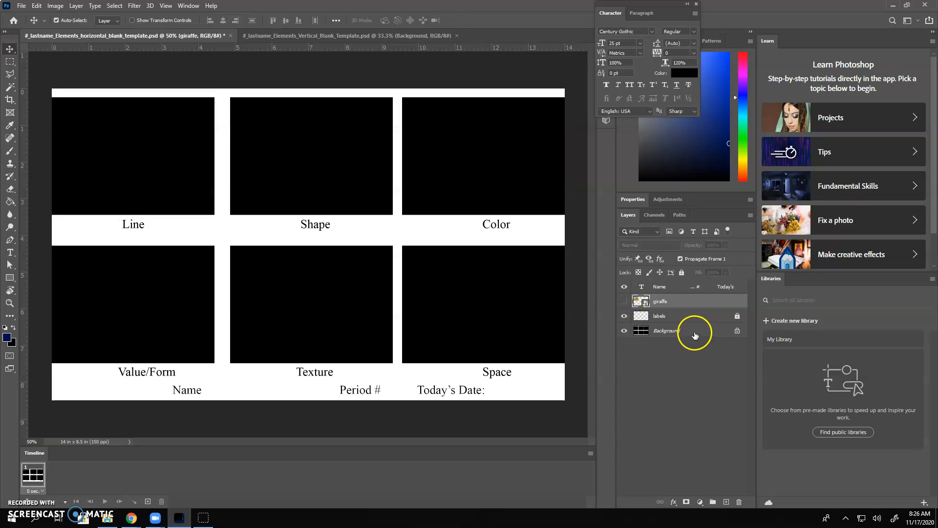
{"action": "left_click", "coordinate": [10, 88]}
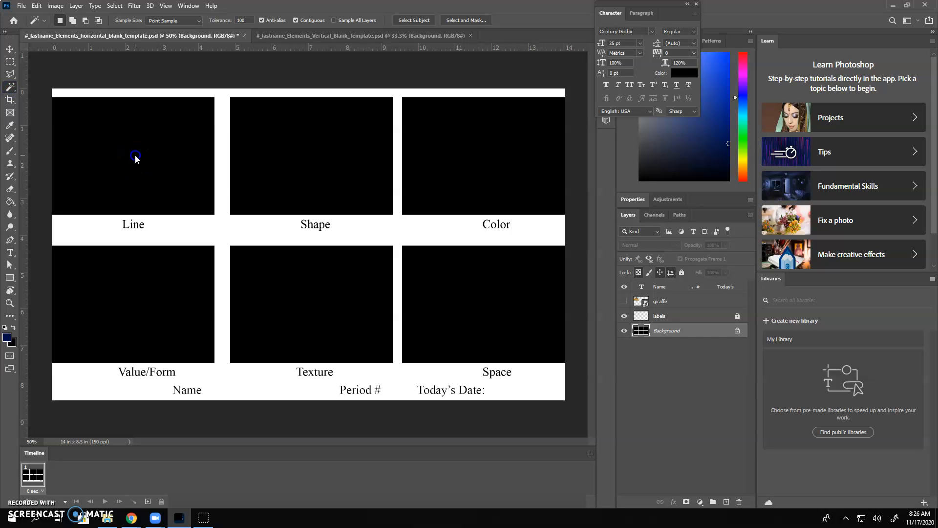
{"action": "left_click", "coordinate": [209, 165]}
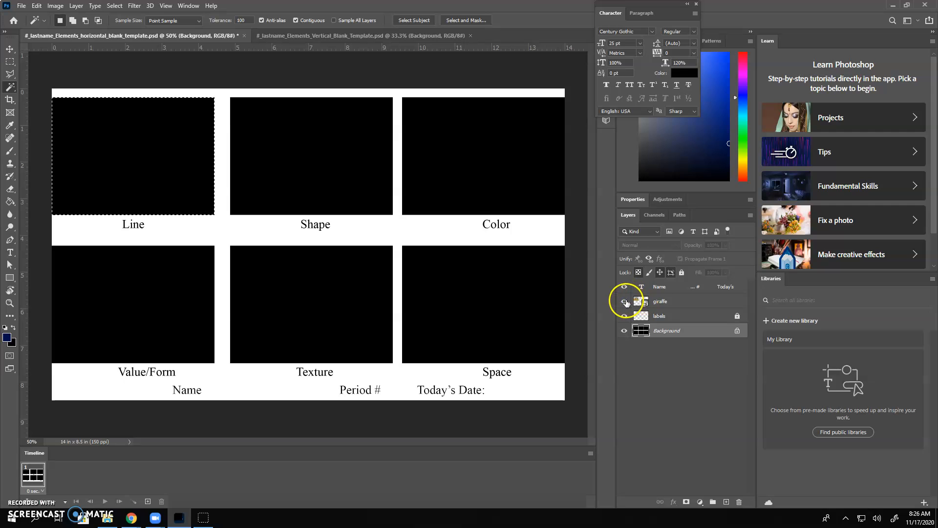
{"action": "left_click", "coordinate": [624, 301]}
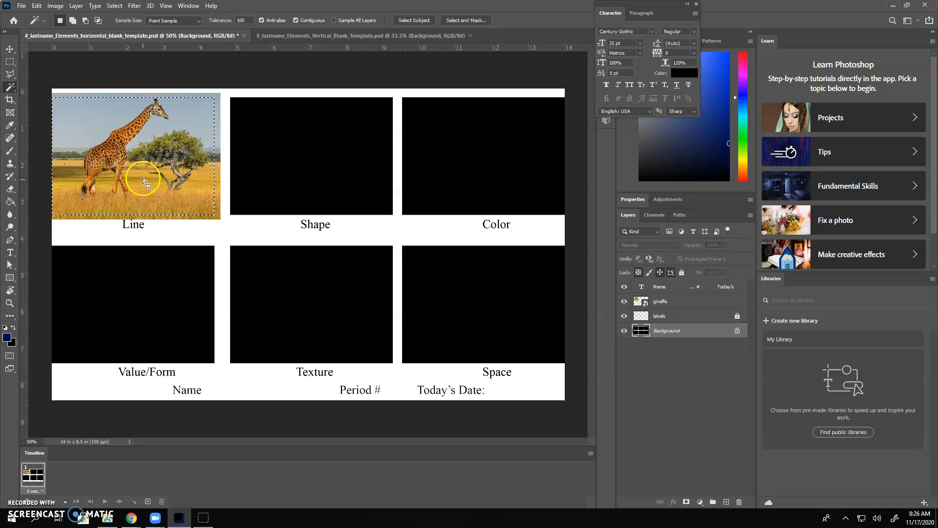
{"action": "key", "text": "ctrl+d"}
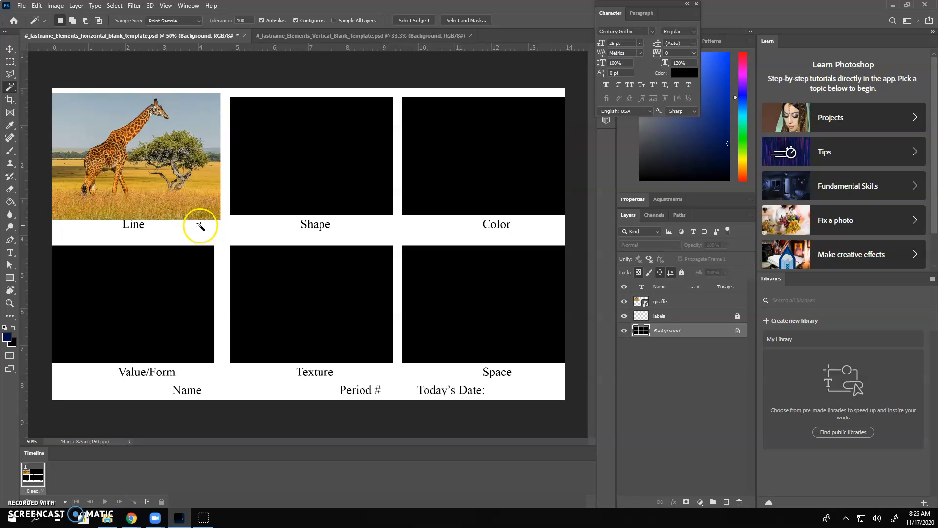
Step: Nudge the giraffe image slightly down so it sits better over the Line box
{"action": "left_click", "coordinate": [9, 49]}
{"action": "left_click", "coordinate": [126, 134]}
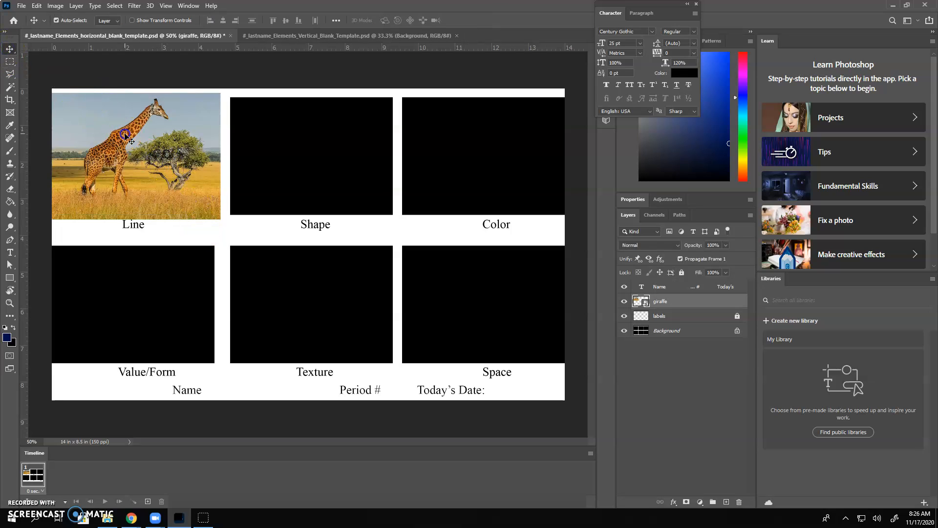
{"action": "key", "text": "Down"}
{"action": "key", "text": "Down"}
{"action": "key", "text": "Down"}
{"action": "key", "text": "Down"}
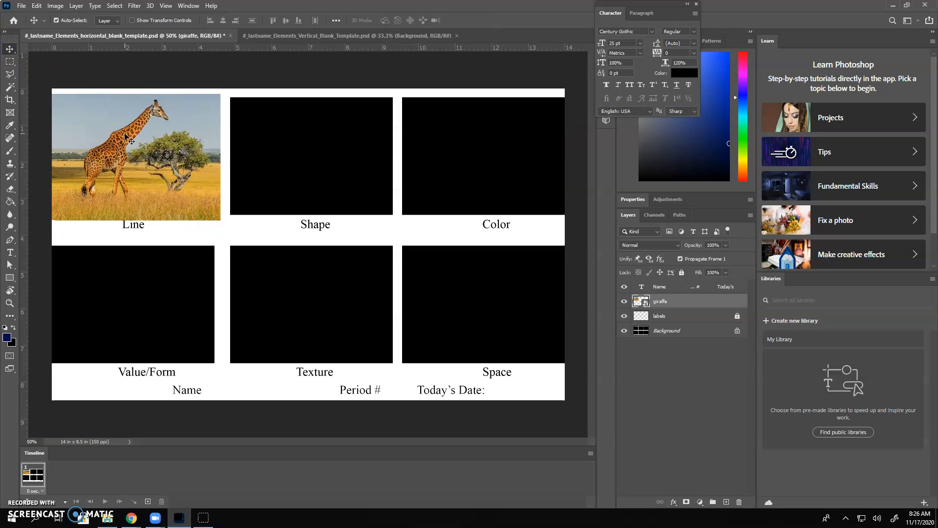
Step: Select the black Line box on the Background layer with the Magic Wand and invert the selection
{"action": "left_click", "coordinate": [678, 331]}
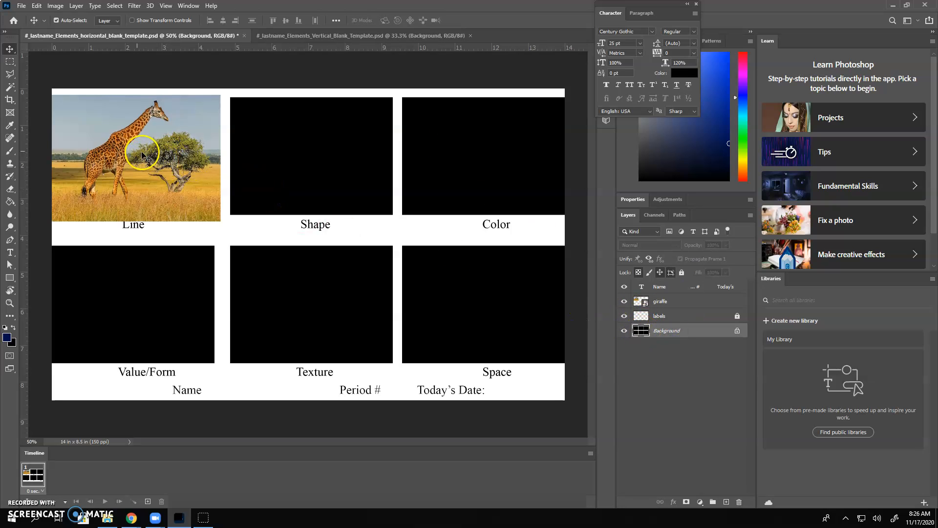
{"action": "left_click", "coordinate": [10, 87]}
{"action": "left_click", "coordinate": [127, 154]}
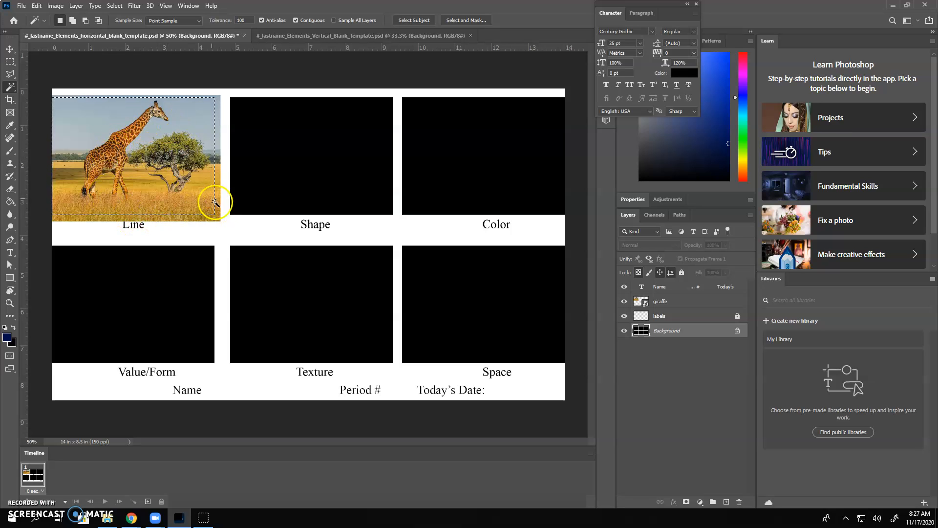
{"action": "left_click", "coordinate": [116, 6]}
{"action": "left_click", "coordinate": [128, 48]}
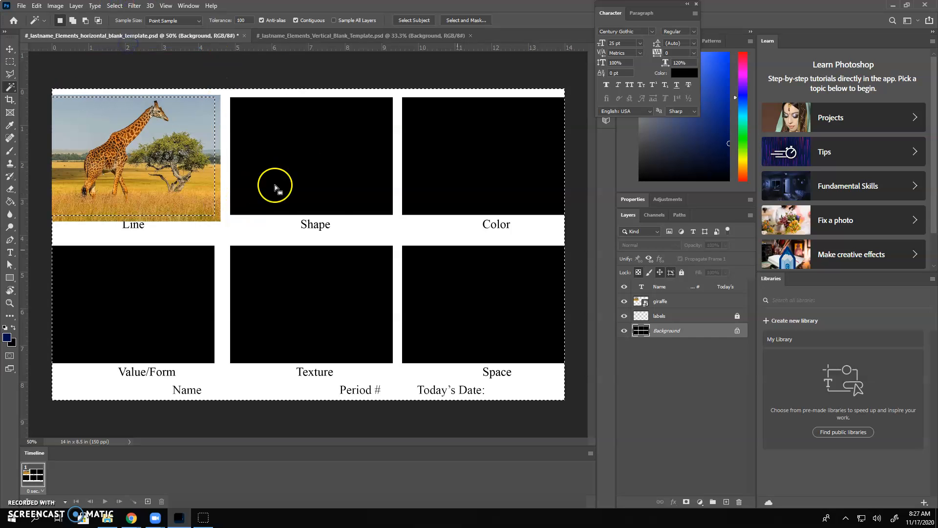
Step: Rasterize the giraffe layer, delete the parts of the picture outside the Line box, and deselect
{"action": "left_click", "coordinate": [681, 302]}
{"action": "key", "text": "Delete"}
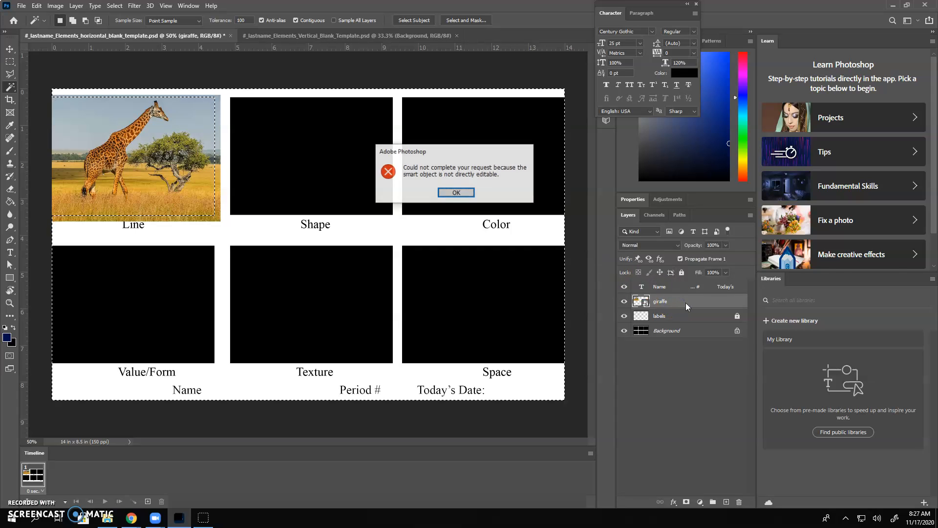
{"action": "left_click", "coordinate": [455, 192]}
{"action": "right_click", "coordinate": [696, 306]}
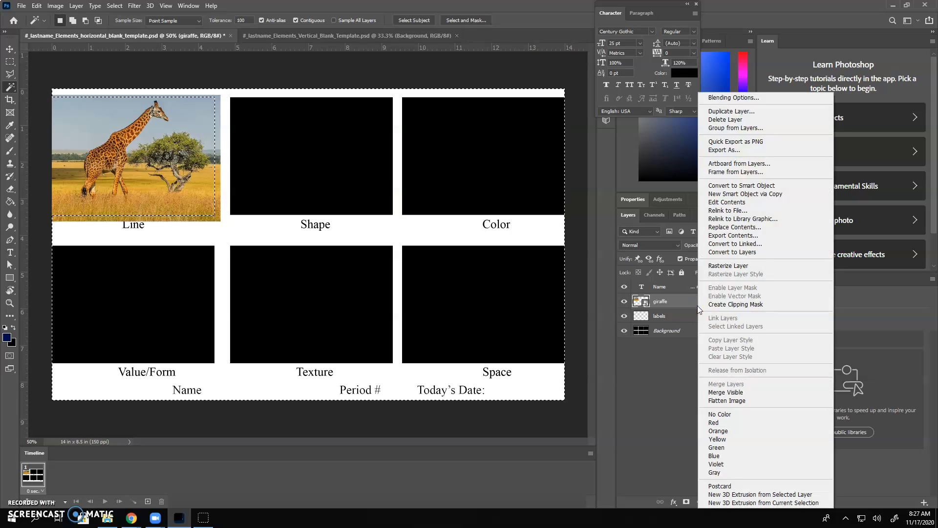
{"action": "left_click", "coordinate": [728, 265]}
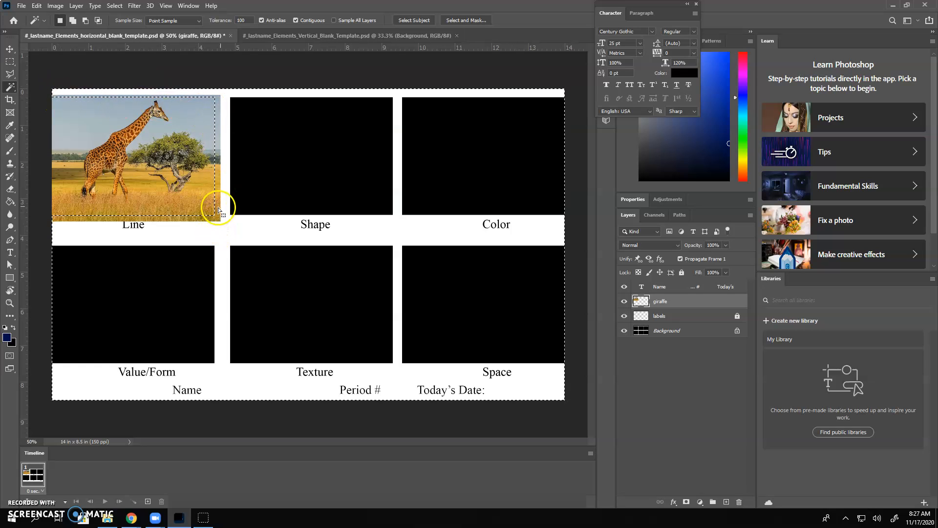
{"action": "key", "text": "ctrl+d"}
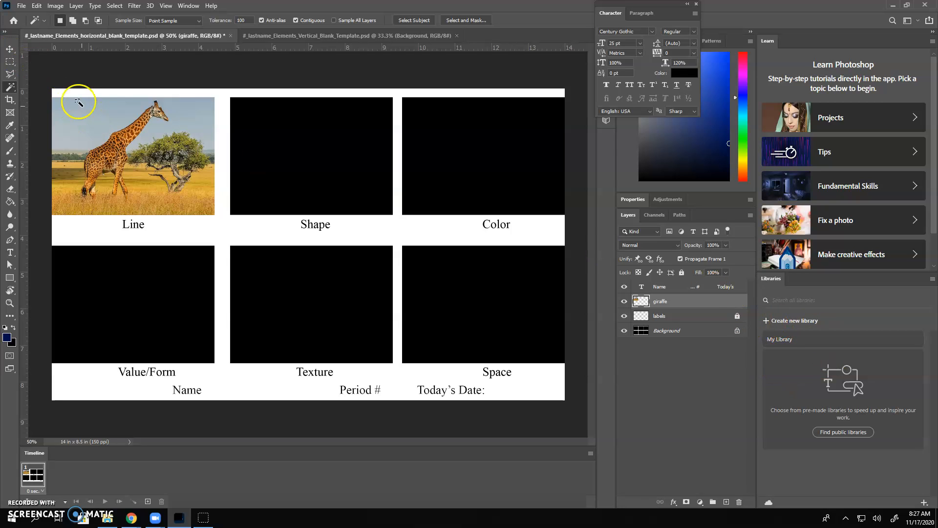
Step: Duplicate the cropped giraffe layer and move the copy straight down to fill the Value/Form box
{"action": "left_click", "coordinate": [9, 49]}
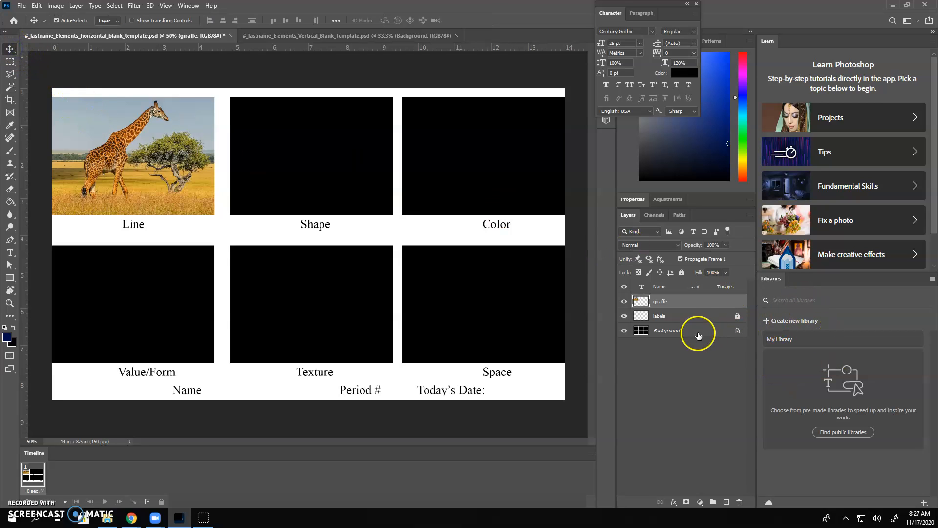
{"action": "left_click_drag", "start_coordinate": [720, 302], "coordinate": [726, 500]}
{"action": "key", "text": "shift+Down"}
{"action": "key", "text": "shift+Down"}
{"action": "key", "text": "shift+Down"}
{"action": "key", "text": "shift+Down"}
{"action": "key", "text": "shift+Down"}
{"action": "key", "text": "shift+Down"}
{"action": "key", "text": "shift+Down"}
{"action": "key", "text": "shift+Down"}
{"action": "key", "text": "shift+Down"}
{"action": "key", "text": "shift+Down"}
{"action": "key", "text": "shift+Down"}
{"action": "key", "text": "shift+Down"}
{"action": "key", "text": "shift+Down"}
{"action": "key", "text": "shift+Down"}
{"action": "key", "text": "shift+Down"}
{"action": "key", "text": "shift+Down"}
{"action": "key", "text": "shift+Down"}
{"action": "key", "text": "shift+Down"}
{"action": "key", "text": "shift+Down"}
{"action": "key", "text": "shift+Down"}
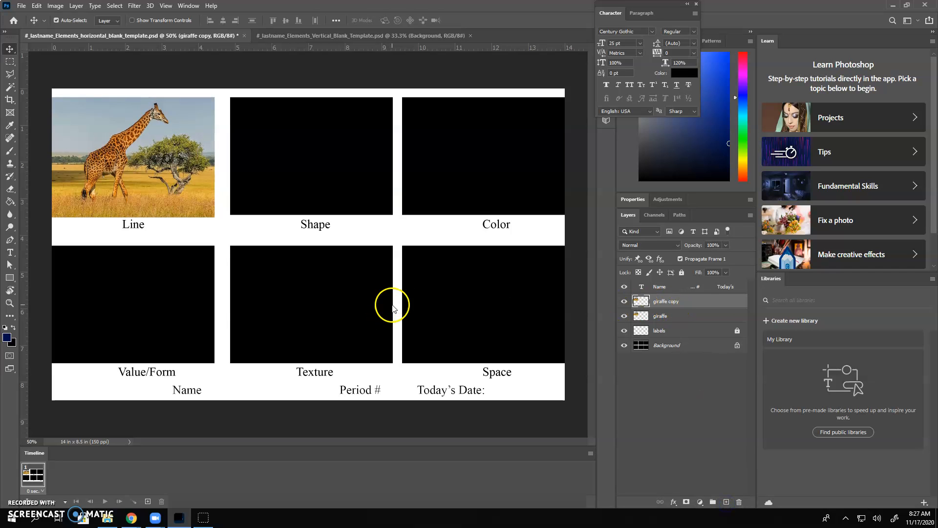
{"action": "key", "text": "shift+Down"}
{"action": "key", "text": "shift+Down"}
{"action": "key", "text": "shift+Down"}
{"action": "key", "text": "shift+Down"}
{"action": "key", "text": "shift+Down"}
{"action": "key", "text": "shift+Down"}
{"action": "key", "text": "shift+Down"}
{"action": "key", "text": "shift+Down"}
{"action": "key", "text": "shift+Down"}
{"action": "key", "text": "shift+Down"}
{"action": "key", "text": "shift+Down"}
{"action": "key", "text": "shift+Down"}
{"action": "key", "text": "shift+Down"}
{"action": "key", "text": "shift+Down"}
{"action": "key", "text": "shift+Down"}
{"action": "key", "text": "shift+Down"}
{"action": "key", "text": "shift+Down"}
{"action": "key", "text": "shift+Down"}
{"action": "key", "text": "shift+Down"}
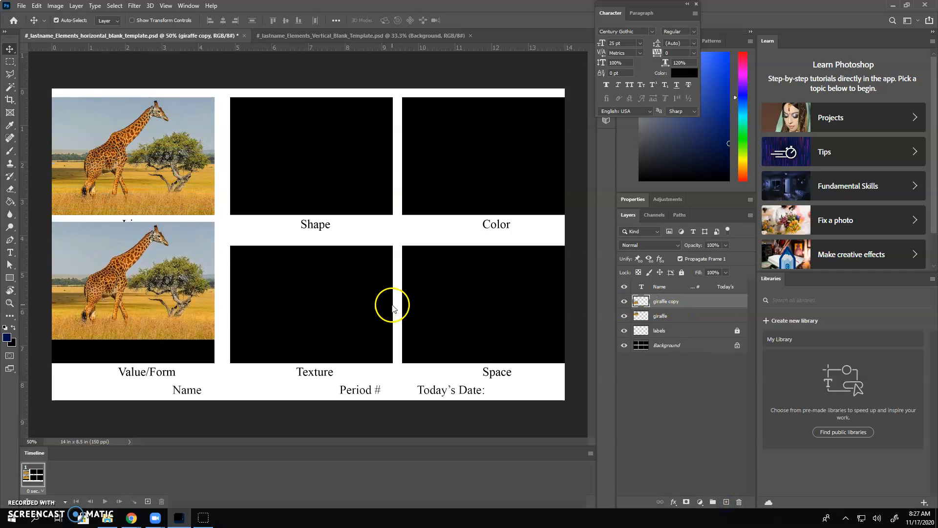
{"action": "key", "text": "shift+Down"}
{"action": "key", "text": "shift+Down"}
{"action": "key", "text": "shift+Down"}
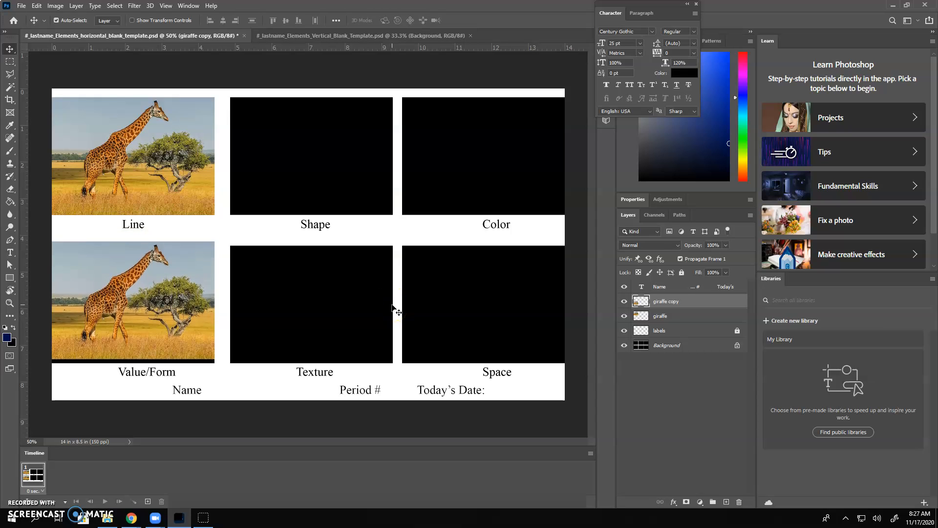
{"action": "key", "text": "Up"}
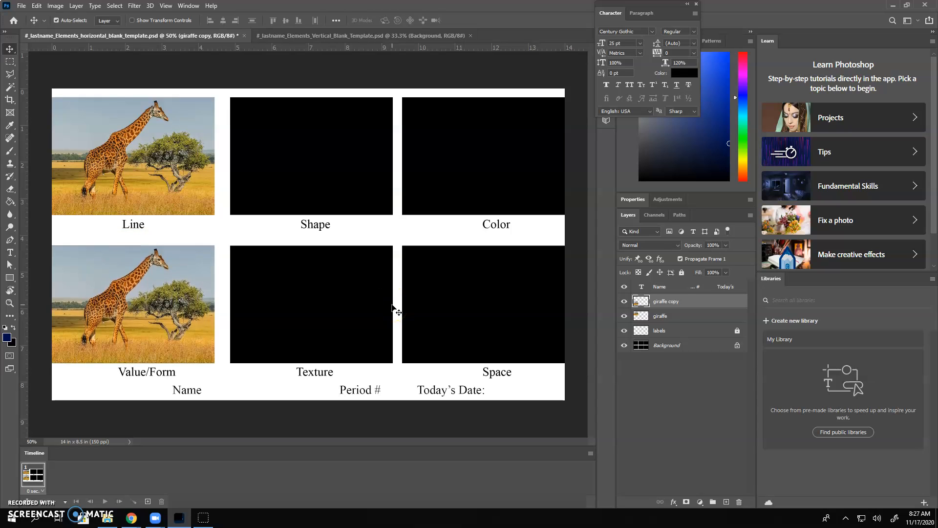
Step: Duplicate the Line and Value/Form giraffe layers together and move the copies right into the Shape and Texture boxes
{"action": "left_click", "coordinate": [713, 316], "text": "shift"}
{"action": "left_click_drag", "start_coordinate": [712, 319], "coordinate": [726, 502]}
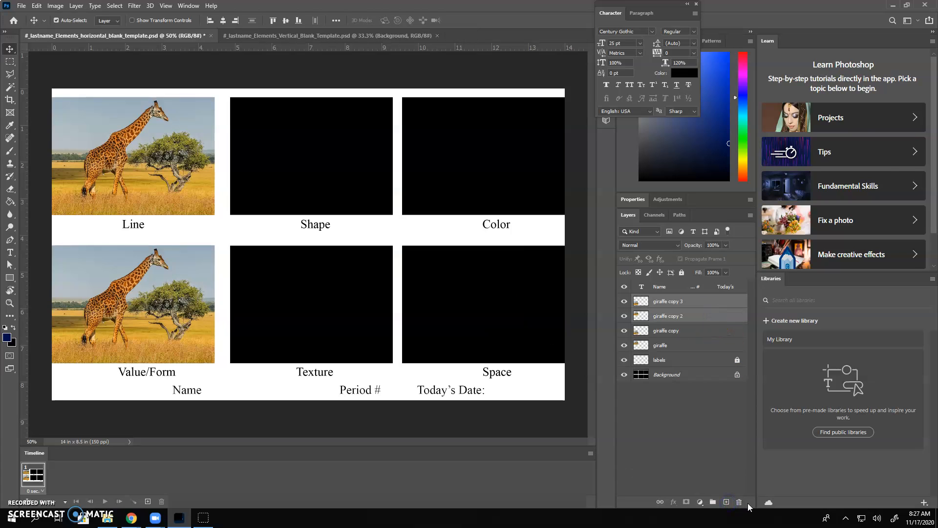
{"action": "key", "text": "shift+Right"}
{"action": "key", "text": "shift+Right"}
{"action": "key", "text": "shift+Right"}
{"action": "key", "text": "shift+Right"}
{"action": "key", "text": "shift+Right"}
{"action": "key", "text": "shift+Right"}
{"action": "key", "text": "shift+Right"}
{"action": "key", "text": "shift+Right"}
{"action": "key", "text": "shift+Right"}
{"action": "key", "text": "shift+Right"}
{"action": "key", "text": "shift+Right"}
{"action": "key", "text": "shift+Right"}
{"action": "key", "text": "shift+Right"}
{"action": "key", "text": "shift+Right"}
{"action": "key", "text": "shift+Right"}
{"action": "key", "text": "shift+Right"}
{"action": "key", "text": "shift+Right"}
{"action": "key", "text": "shift+Right"}
{"action": "key", "text": "shift+Right"}
{"action": "key", "text": "shift+Right"}
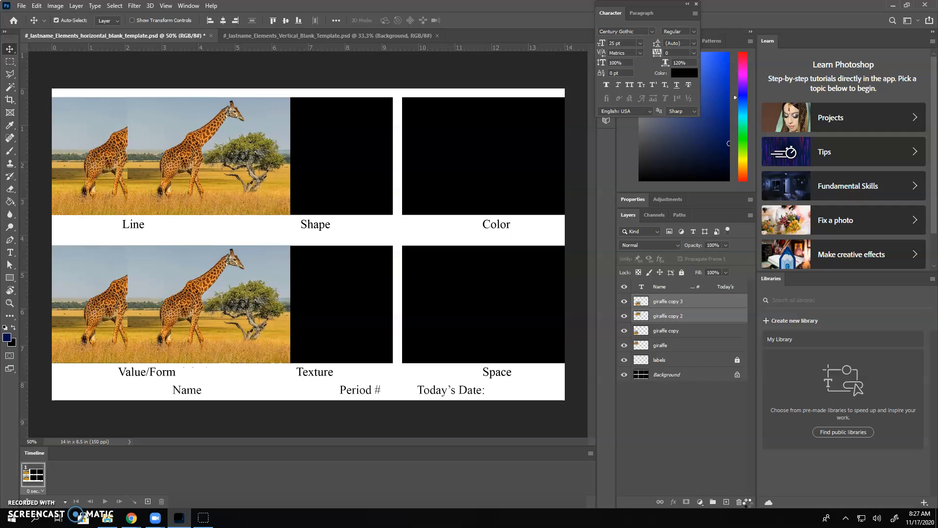
{"action": "key", "text": "shift+Right"}
{"action": "key", "text": "shift+Right"}
{"action": "key", "text": "shift+Right"}
{"action": "key", "text": "shift+Right"}
{"action": "key", "text": "shift+Right"}
{"action": "key", "text": "shift+Right"}
{"action": "key", "text": "shift+Right"}
{"action": "key", "text": "shift+Right"}
{"action": "key", "text": "shift+Right"}
{"action": "key", "text": "shift+Right"}
{"action": "key", "text": "shift+Right"}
{"action": "key", "text": "shift+Right"}
{"action": "key", "text": "shift+Right"}
{"action": "key", "text": "shift+Right"}
{"action": "key", "text": "shift+Right"}
{"action": "key", "text": "shift+Right"}
{"action": "key", "text": "shift+Right"}
{"action": "key", "text": "shift+Right"}
{"action": "key", "text": "shift+Right"}
{"action": "key", "text": "shift+Right"}
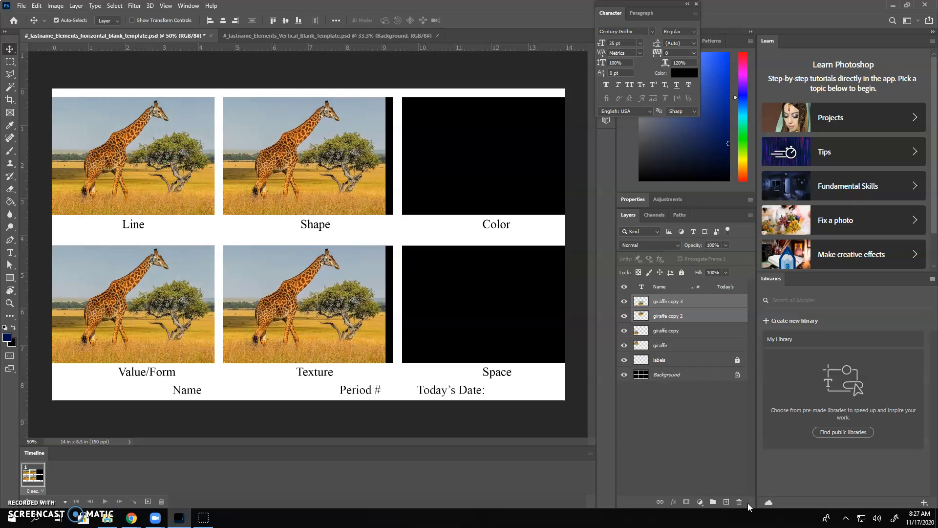
{"action": "key", "text": "shift+Right"}
{"action": "key", "text": "Right"}
{"action": "key", "text": "Right"}
{"action": "key", "text": "Right"}
{"action": "key", "text": "Right"}
{"action": "key", "text": "Right"}
{"action": "key", "text": "Right"}
{"action": "key", "text": "Right"}
{"action": "key", "text": "Right"}
{"action": "key", "text": "Right"}
{"action": "key", "text": "Right"}
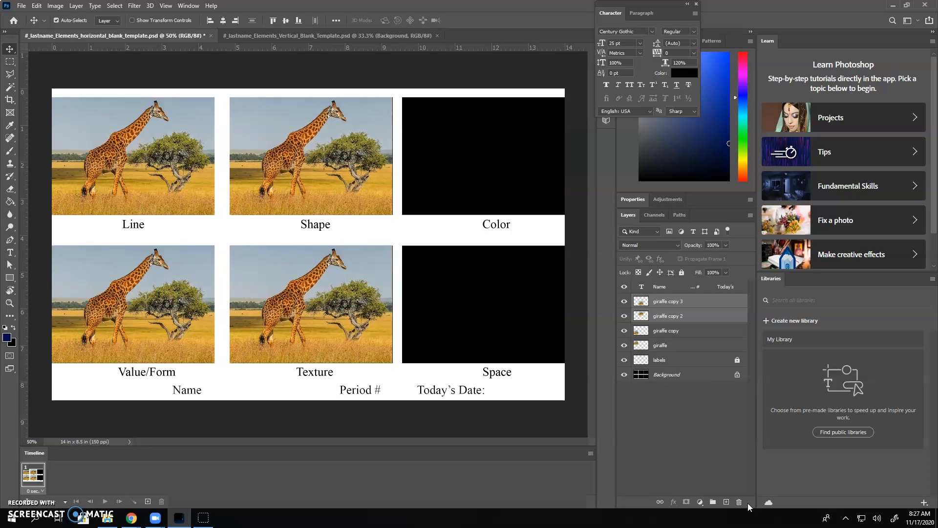
Step: Duplicate the Shape and Texture giraffe layers together and move the copies right into the Color and Space boxes
{"action": "left_click_drag", "start_coordinate": [727, 314], "coordinate": [727, 502]}
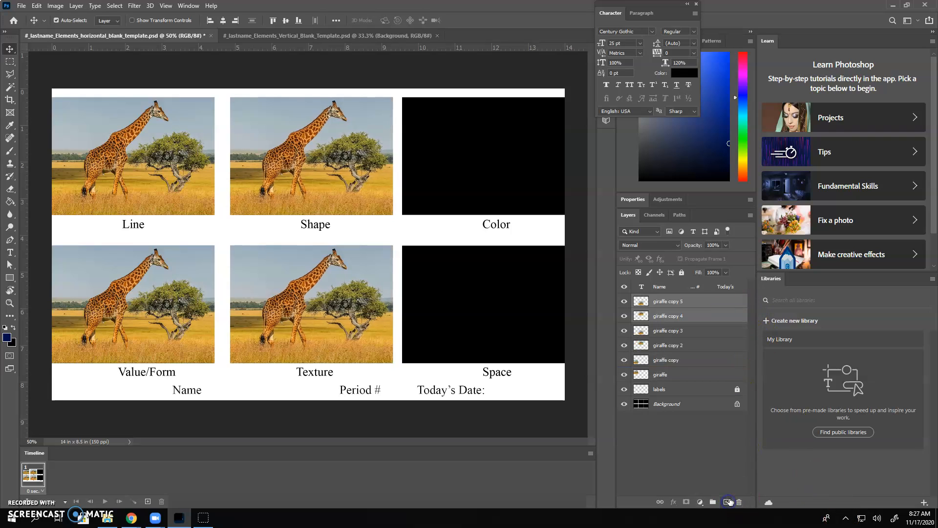
{"action": "key", "text": "shift+Right"}
{"action": "key", "text": "shift+Right"}
{"action": "key", "text": "shift+Right"}
{"action": "key", "text": "shift+Right"}
{"action": "key", "text": "shift+Right"}
{"action": "key", "text": "shift+Right"}
{"action": "key", "text": "shift+Right"}
{"action": "key", "text": "shift+Right"}
{"action": "key", "text": "shift+Right"}
{"action": "key", "text": "shift+Right"}
{"action": "key", "text": "shift+Right"}
{"action": "key", "text": "shift+Right"}
{"action": "key", "text": "shift+Right"}
{"action": "key", "text": "shift+Right"}
{"action": "key", "text": "shift+Right"}
{"action": "key", "text": "shift+Right"}
{"action": "key", "text": "shift+Right"}
{"action": "key", "text": "shift+Right"}
{"action": "key", "text": "shift+Right"}
{"action": "key", "text": "shift+Right"}
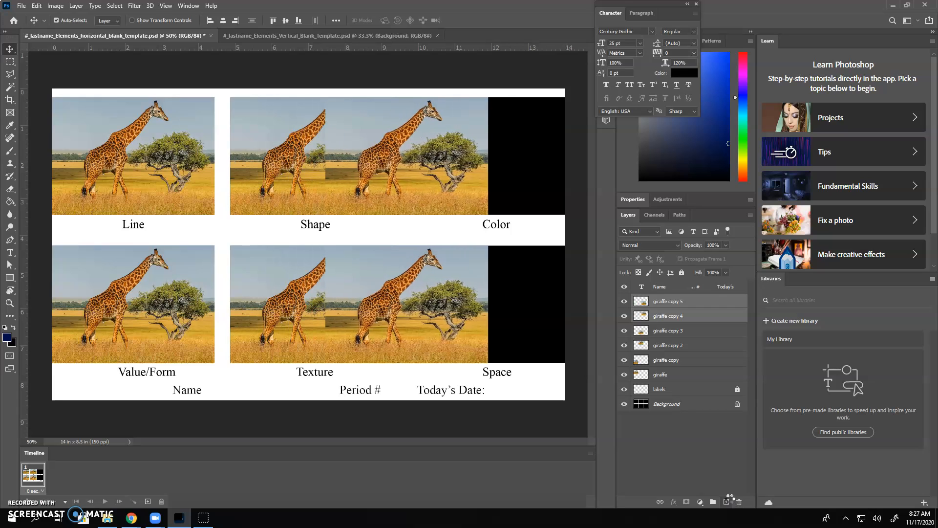
{"action": "key", "text": "shift+Right"}
{"action": "key", "text": "shift+Right"}
{"action": "key", "text": "shift+Right"}
{"action": "key", "text": "shift+Right"}
{"action": "key", "text": "shift+Right"}
{"action": "key", "text": "shift+Right"}
{"action": "key", "text": "shift+Right"}
{"action": "key", "text": "shift+Right"}
{"action": "key", "text": "shift+Right"}
{"action": "key", "text": "shift+Right"}
{"action": "key", "text": "shift+Right"}
{"action": "key", "text": "shift+Right"}
{"action": "key", "text": "shift+Right"}
{"action": "key", "text": "shift+Right"}
{"action": "key", "text": "shift+Right"}
{"action": "key", "text": "shift+Right"}
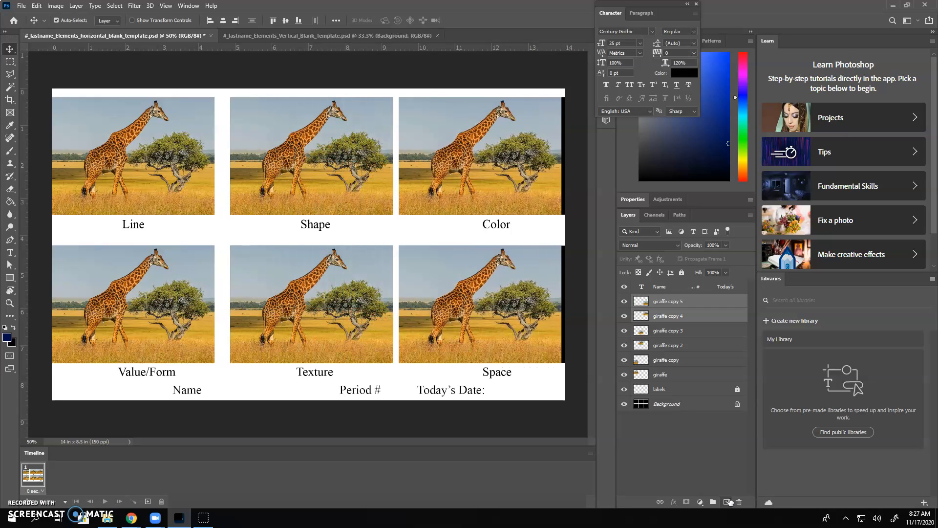
{"action": "key", "text": "Right"}
{"action": "key", "text": "Right"}
{"action": "key", "text": "Right"}
{"action": "key", "text": "Right"}
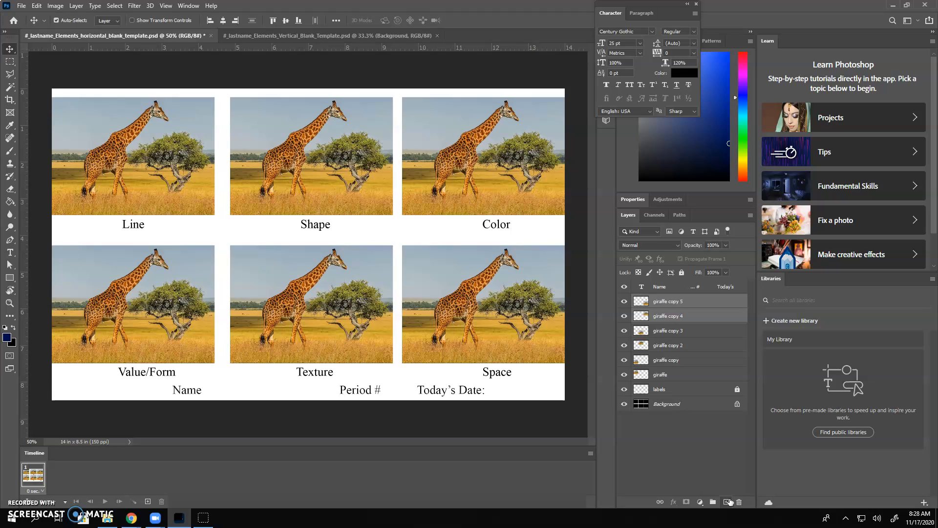
{"action": "key", "text": "Left"}
{"action": "key", "text": "Left"}
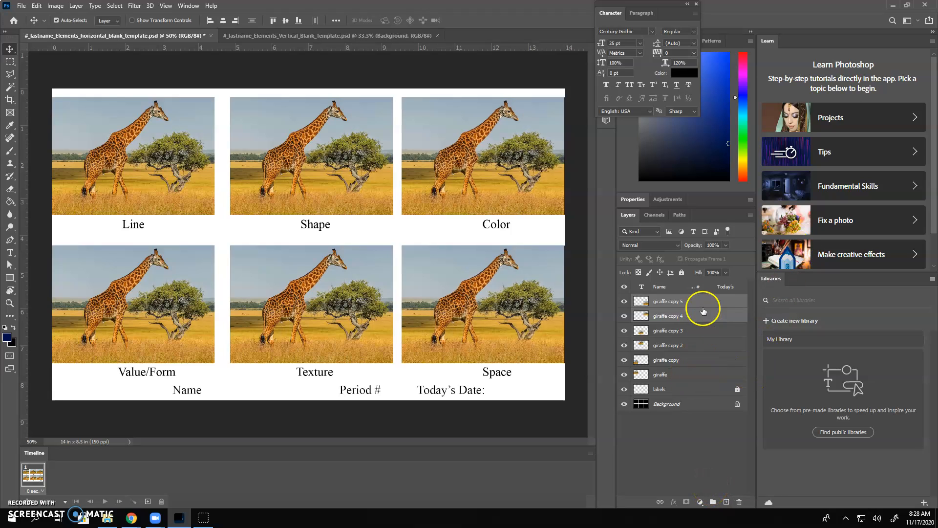
Step: Gather all six giraffe layers into a group named Giraffe and lock the group
{"action": "left_click", "coordinate": [706, 374], "text": "shift"}
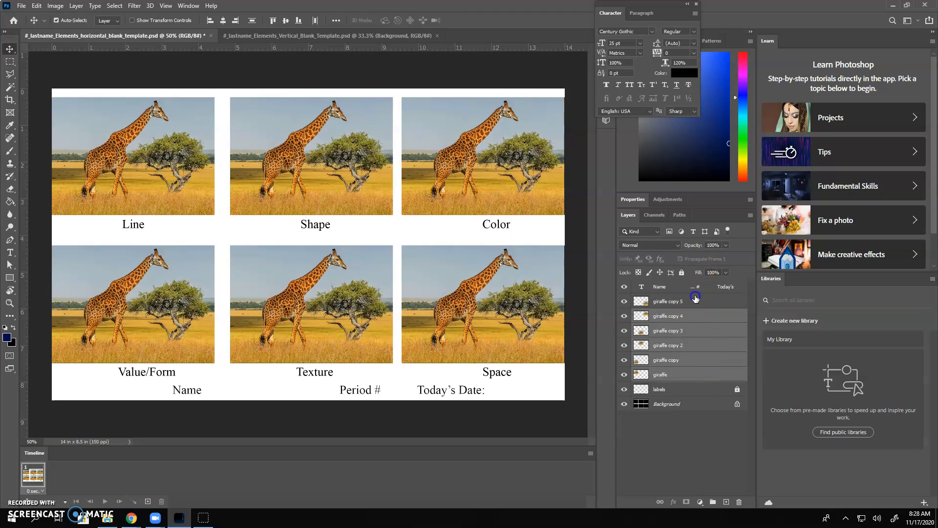
{"action": "left_click", "coordinate": [695, 300]}
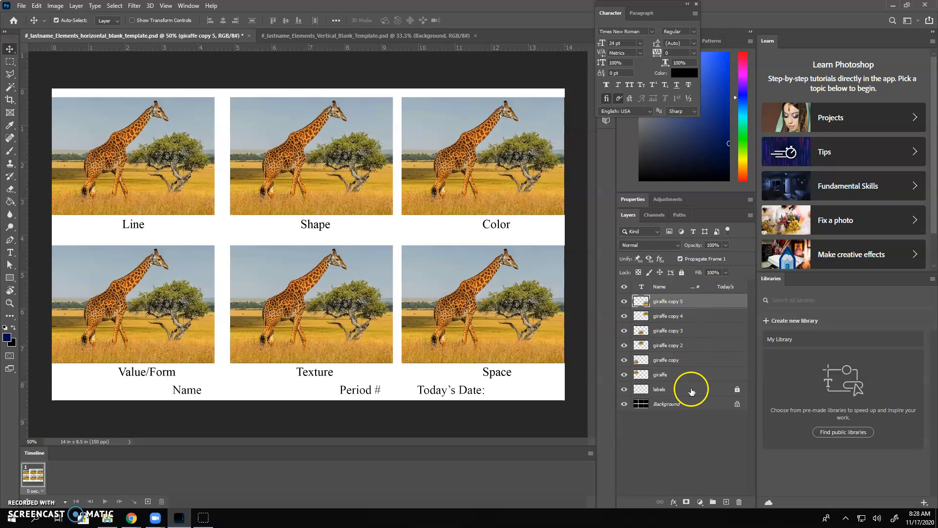
{"action": "left_click", "coordinate": [691, 373], "text": "shift"}
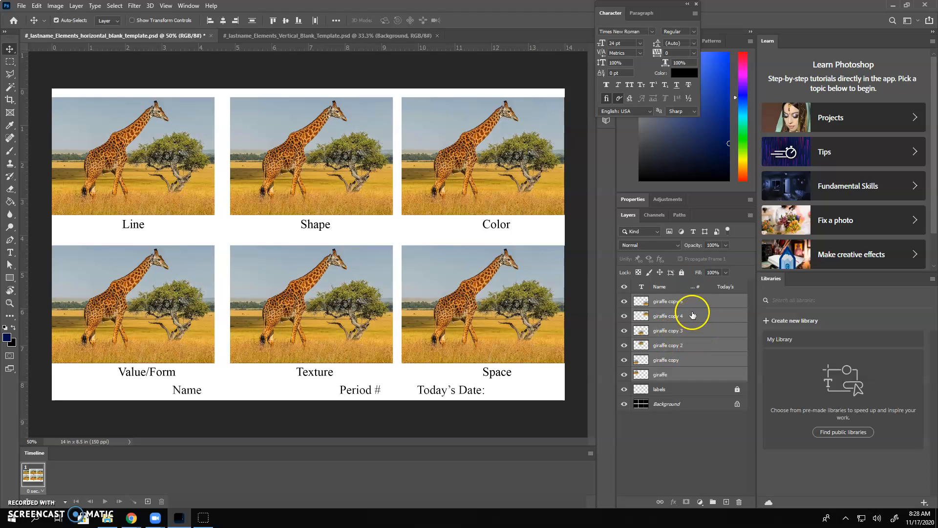
{"action": "left_click", "coordinate": [713, 502]}
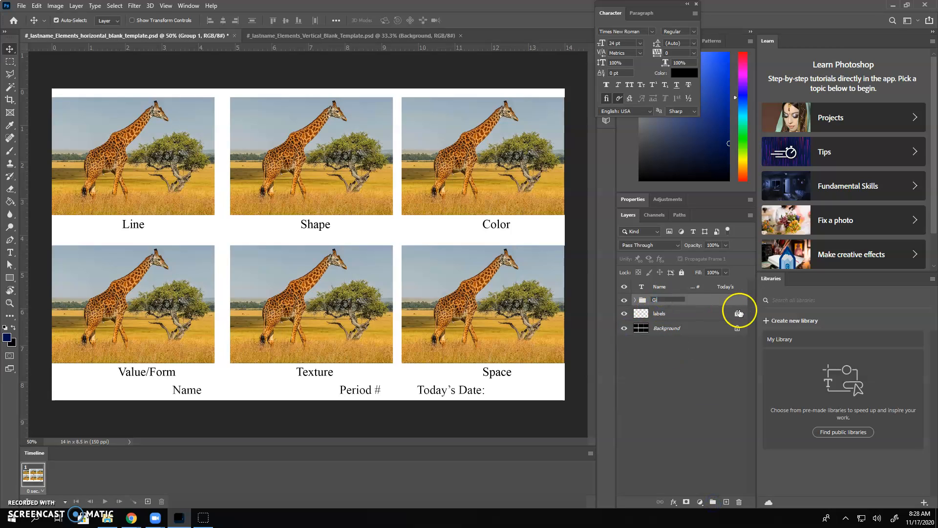
{"action": "type", "text": "e"}
{"action": "key", "text": "Return"}
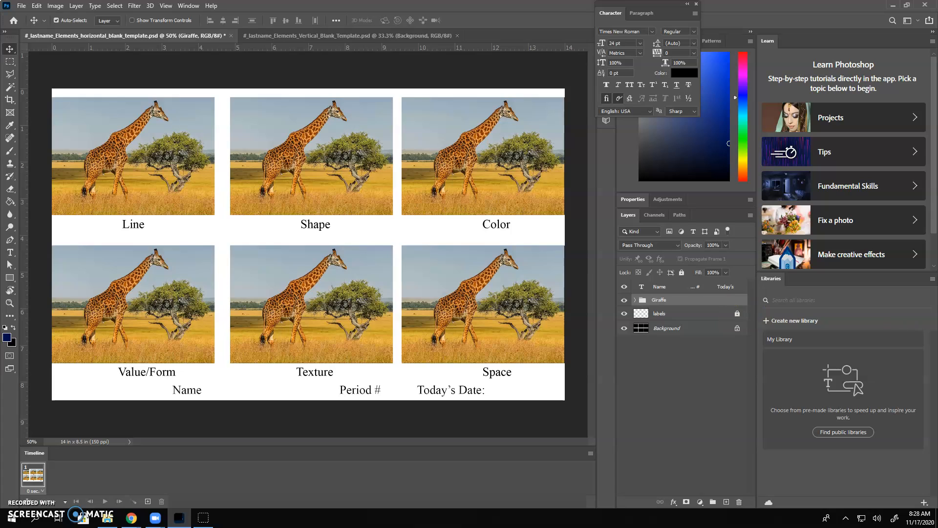
{"action": "left_click", "coordinate": [682, 272]}
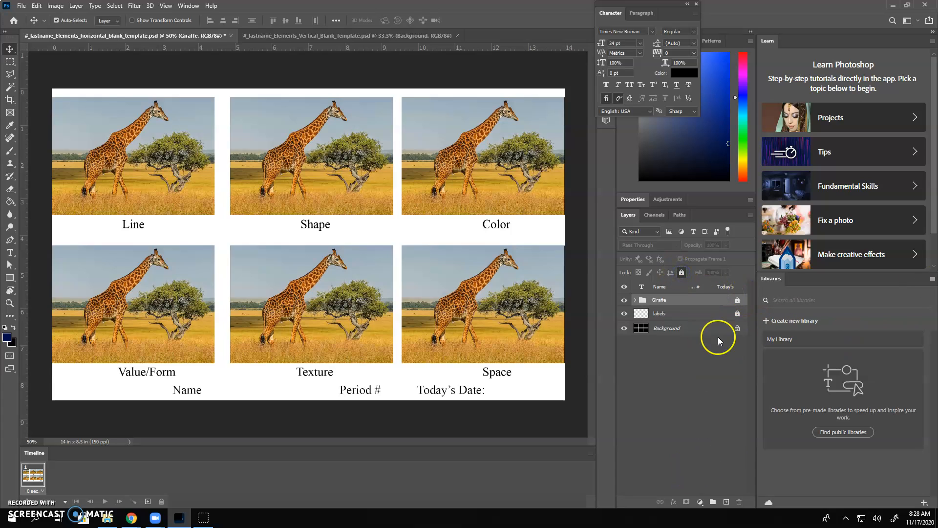
Step: Add six new empty layers above the Name text layer
{"action": "left_click", "coordinate": [709, 287]}
{"action": "left_click", "coordinate": [726, 502]}
{"action": "left_click", "coordinate": [727, 501]}
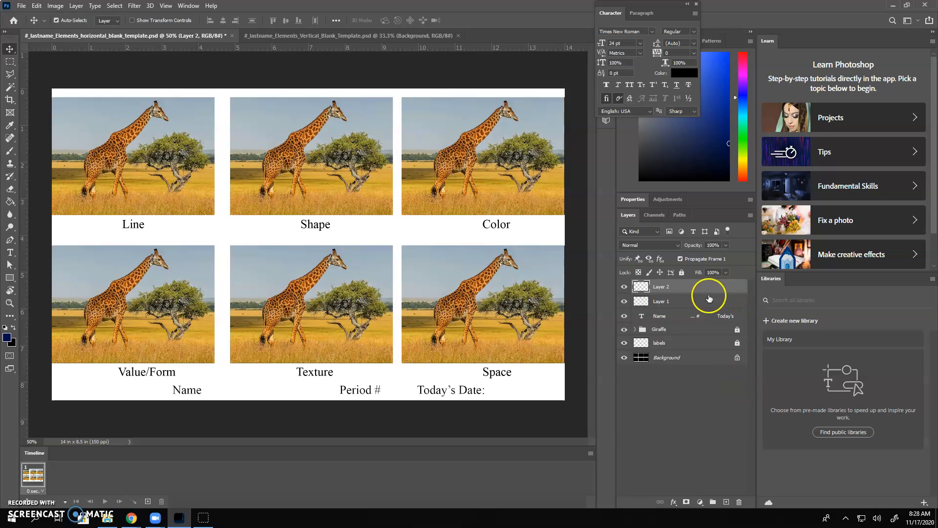
{"action": "left_click", "coordinate": [726, 502]}
{"action": "left_click", "coordinate": [726, 501]}
{"action": "left_click", "coordinate": [726, 502]}
{"action": "left_click", "coordinate": [726, 502]}
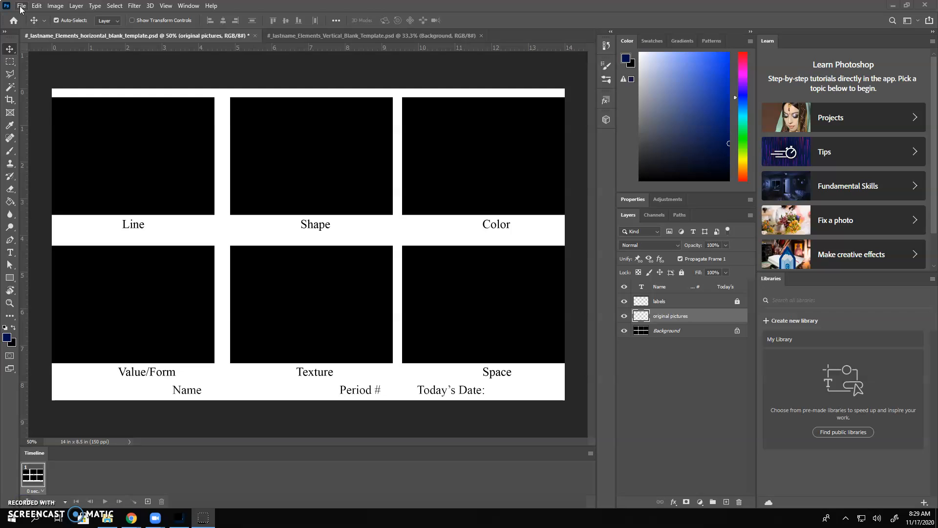
Step: Place Temple of Artemis.jpg as an embedded picture on the blank template, scaled to about 80% and positioned to cover the Line box
{"action": "left_click", "coordinate": [21, 6]}
{"action": "left_click", "coordinate": [45, 198]}
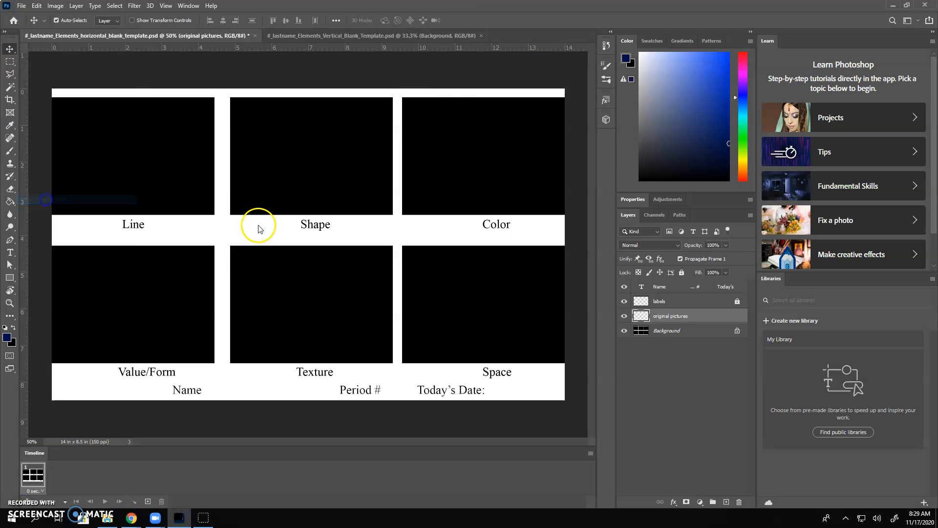
{"action": "left_click", "coordinate": [104, 73]}
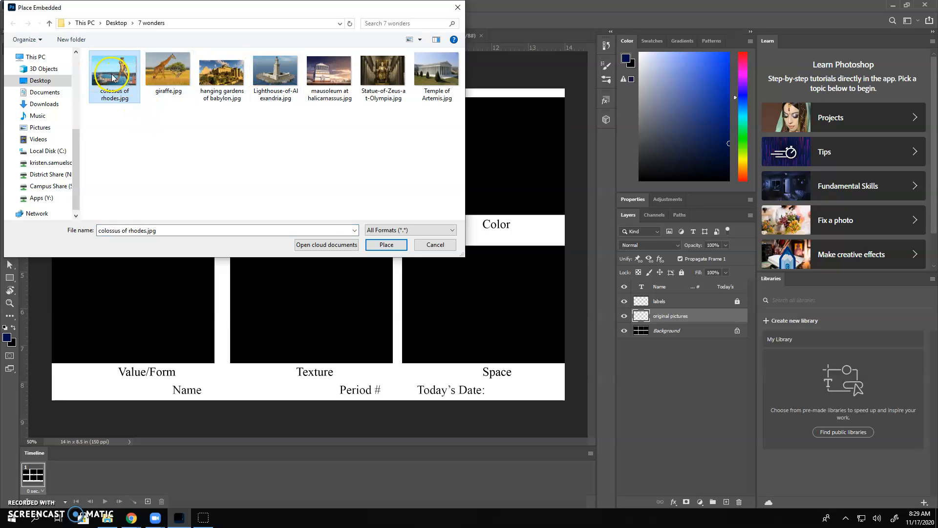
{"action": "double_click", "coordinate": [430, 72]}
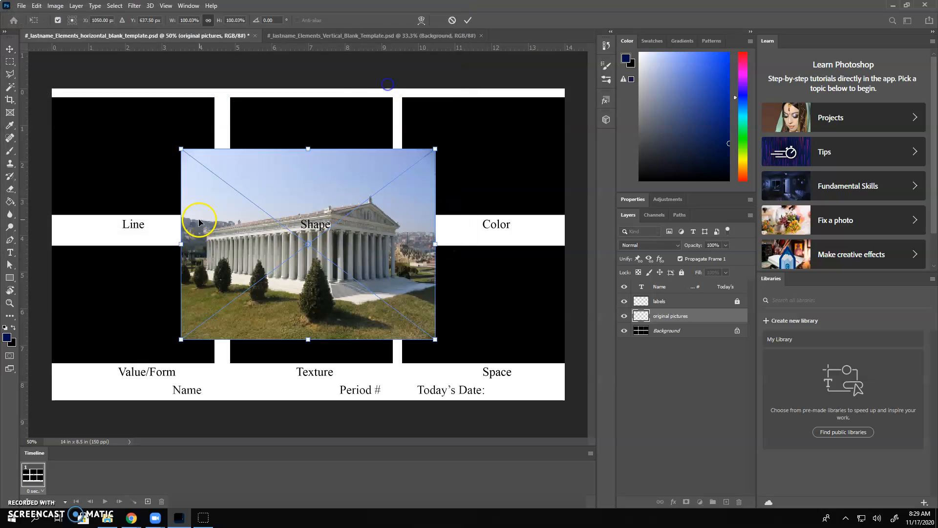
{"action": "left_click_drag", "start_coordinate": [336, 283], "coordinate": [183, 193]}
{"action": "left_click_drag", "start_coordinate": [279, 246], "coordinate": [229, 206]}
{"action": "left_click_drag", "start_coordinate": [166, 199], "coordinate": [168, 223]}
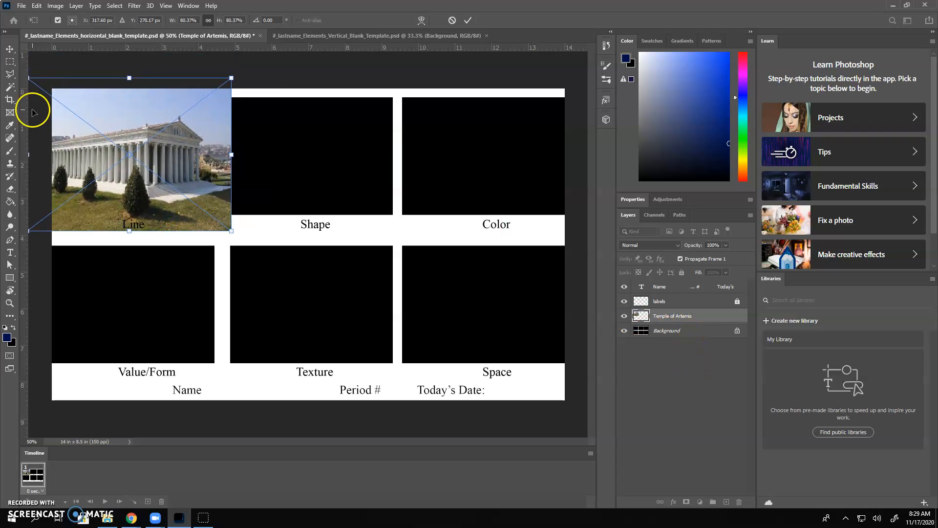
{"action": "left_click", "coordinate": [469, 21]}
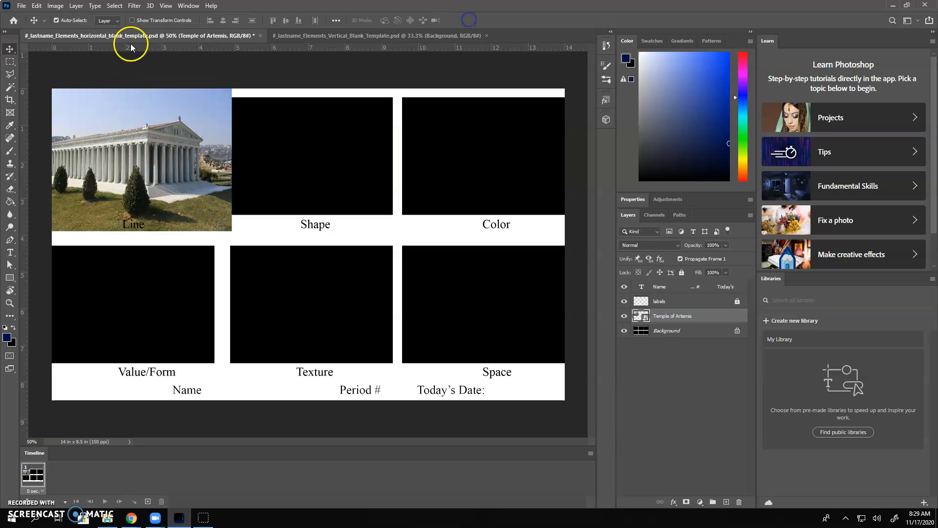
Step: Select the Line box on the Background layer with the Magic Wand and invert the selection
{"action": "left_click", "coordinate": [8, 90]}
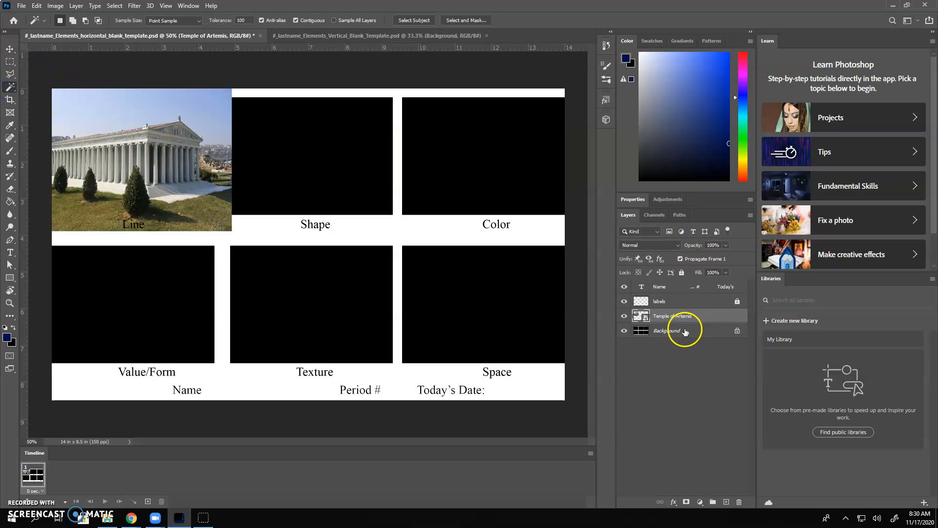
{"action": "left_click", "coordinate": [644, 333]}
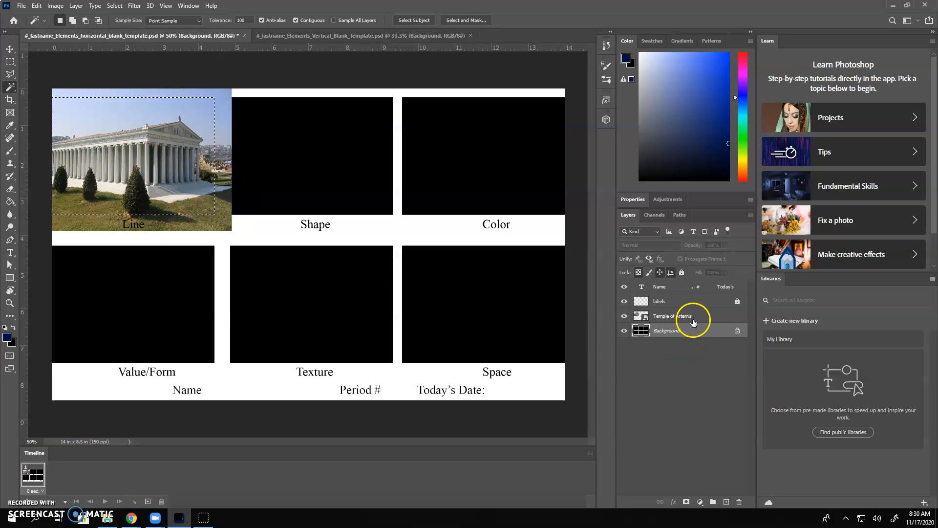
{"action": "left_click", "coordinate": [114, 5]}
{"action": "left_click", "coordinate": [134, 43]}
Step: Rasterize the Temple of Artemis layer, delete the parts of the picture outside the Line box, and deselect
{"action": "left_click", "coordinate": [704, 318]}
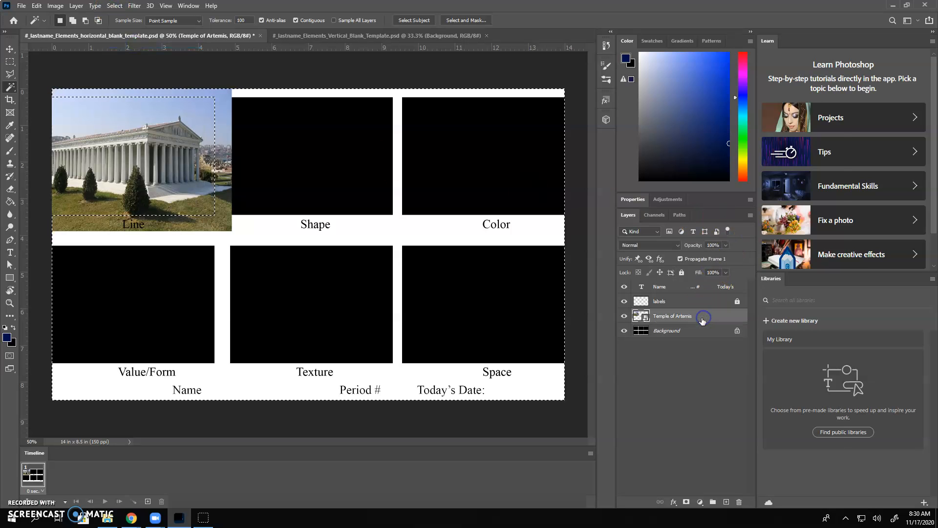
{"action": "right_click", "coordinate": [707, 318]}
{"action": "left_click", "coordinate": [737, 265]}
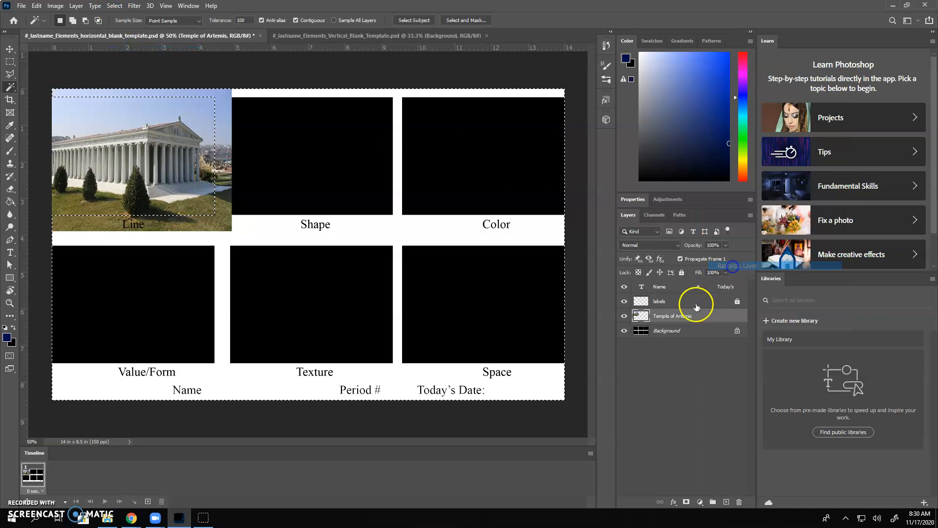
{"action": "key", "text": "Delete"}
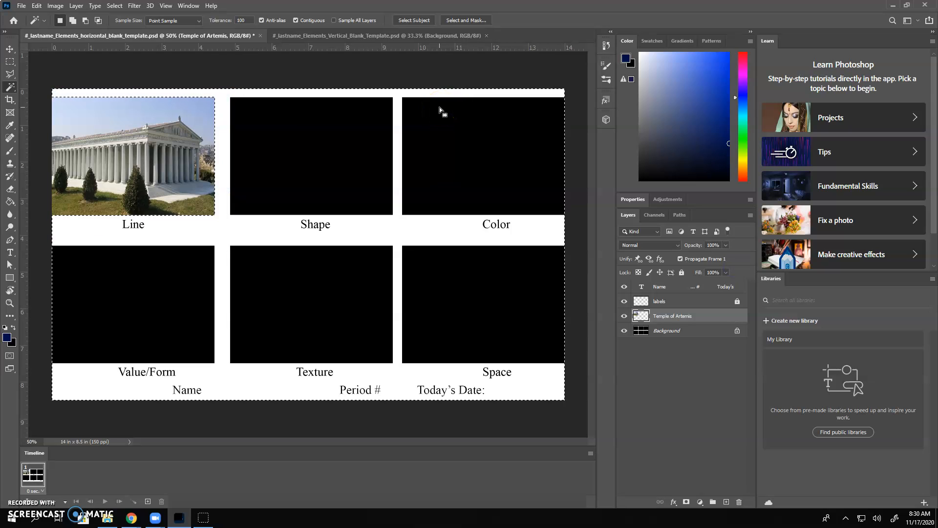
{"action": "key", "text": "ctrl+d"}
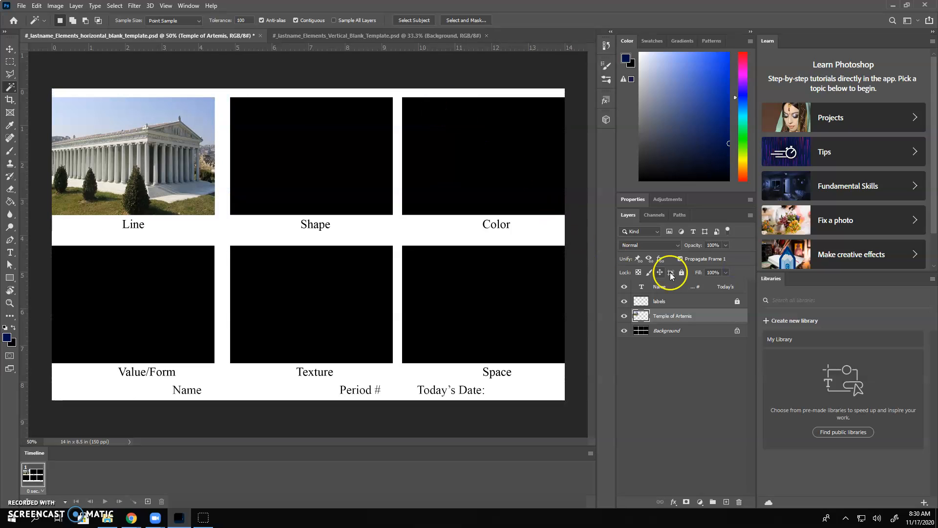
Step: Place the Statue-of-Zeus-at-Olympia picture as an embedded image above the Temple of Artemis layer
{"action": "left_click", "coordinate": [10, 48]}
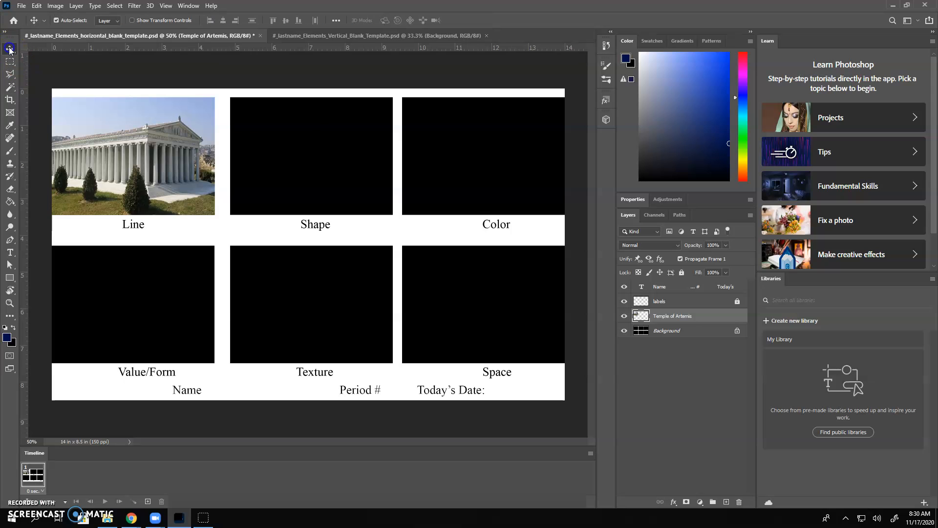
{"action": "left_click", "coordinate": [21, 6]}
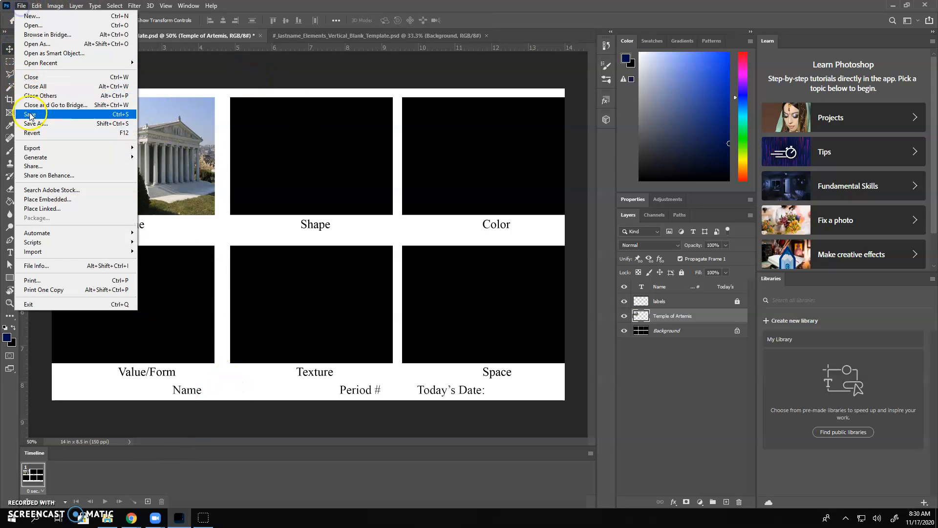
{"action": "left_click", "coordinate": [48, 198]}
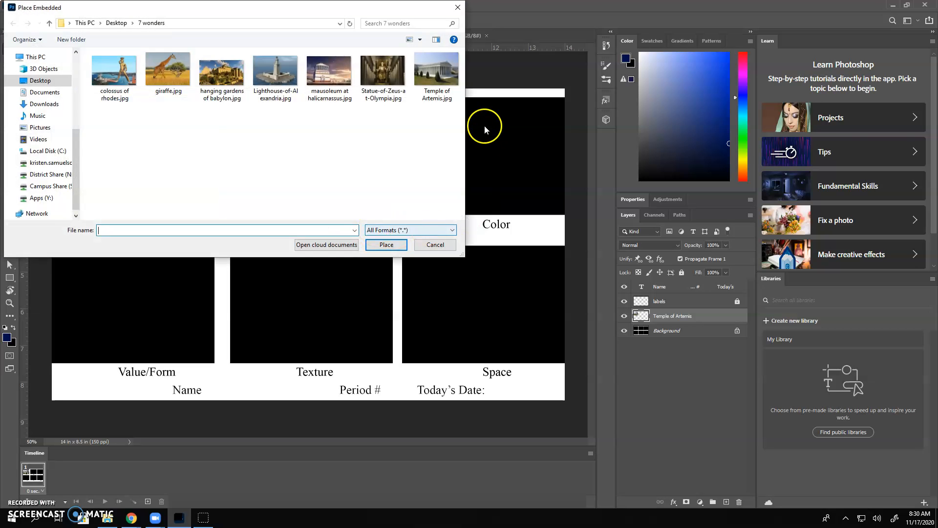
{"action": "double_click", "coordinate": [392, 76]}
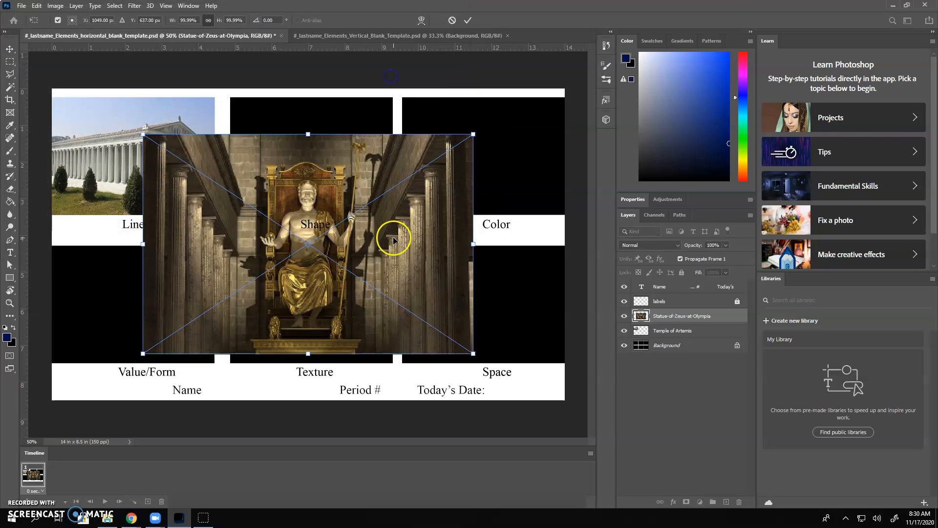